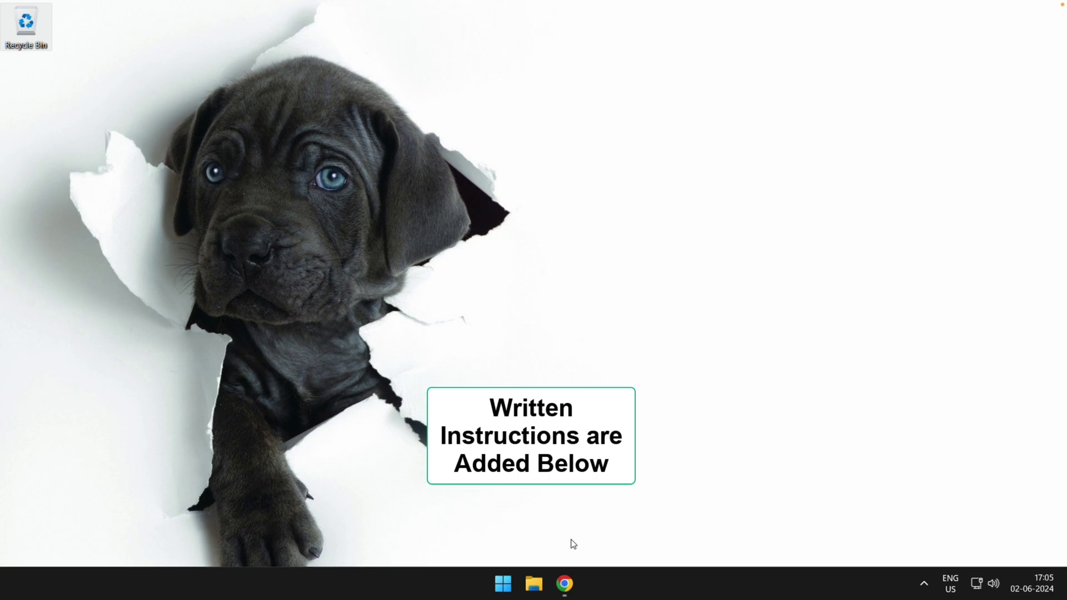
- Bring the Chrome window showing browserhow.com to the front from the taskbar
click(565, 584)
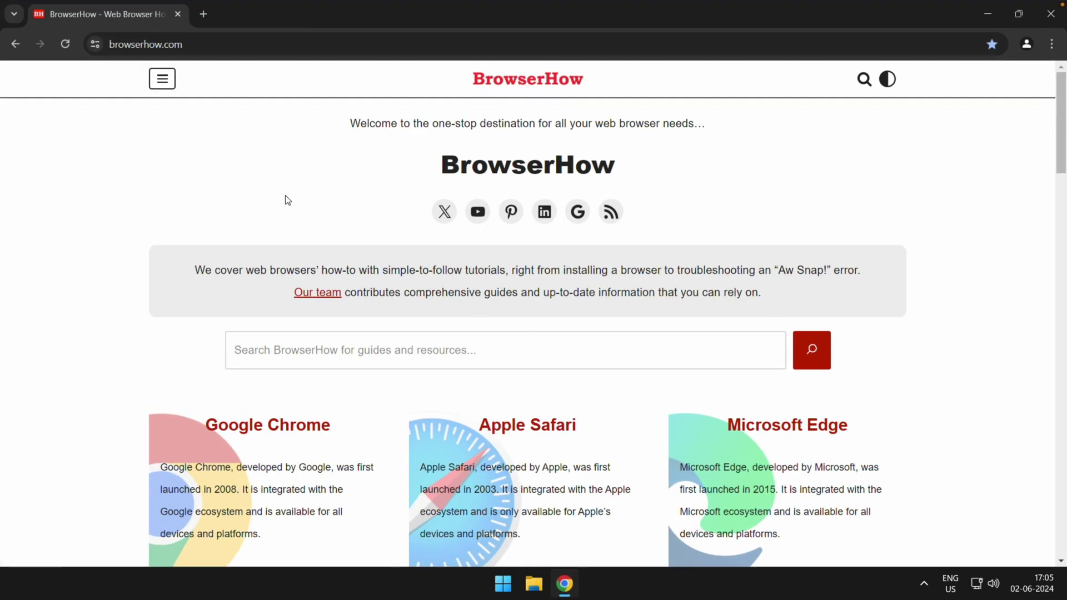
scroll(285, 200, down, 7)
scroll(255, 282, down, 3)
scroll(345, 339, down, 5)
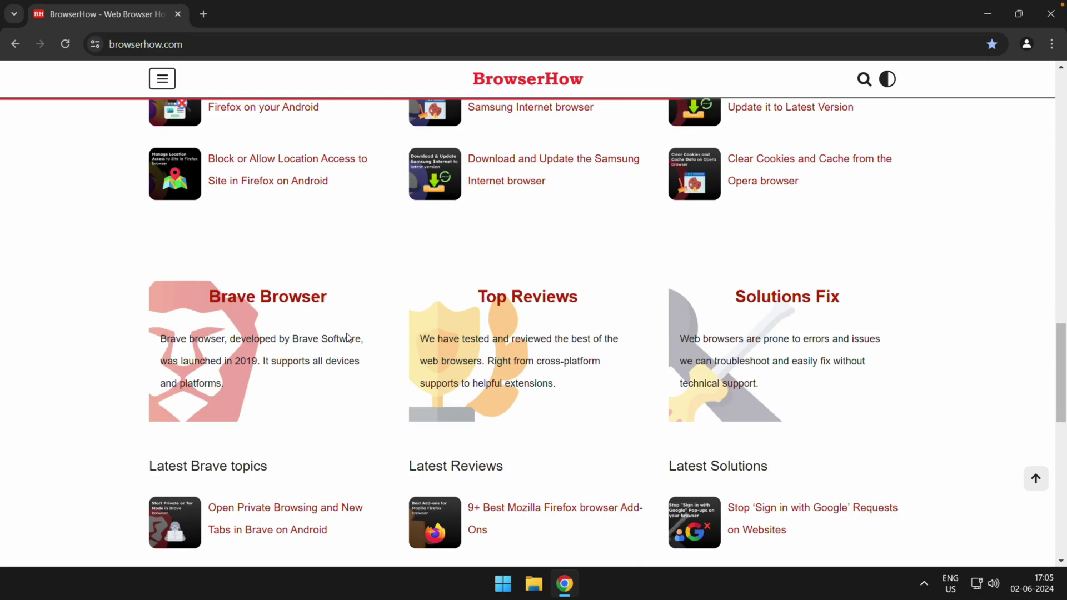
scroll(347, 338, down, 1)
scroll(348, 338, up, 5)
scroll(348, 338, up, 5)
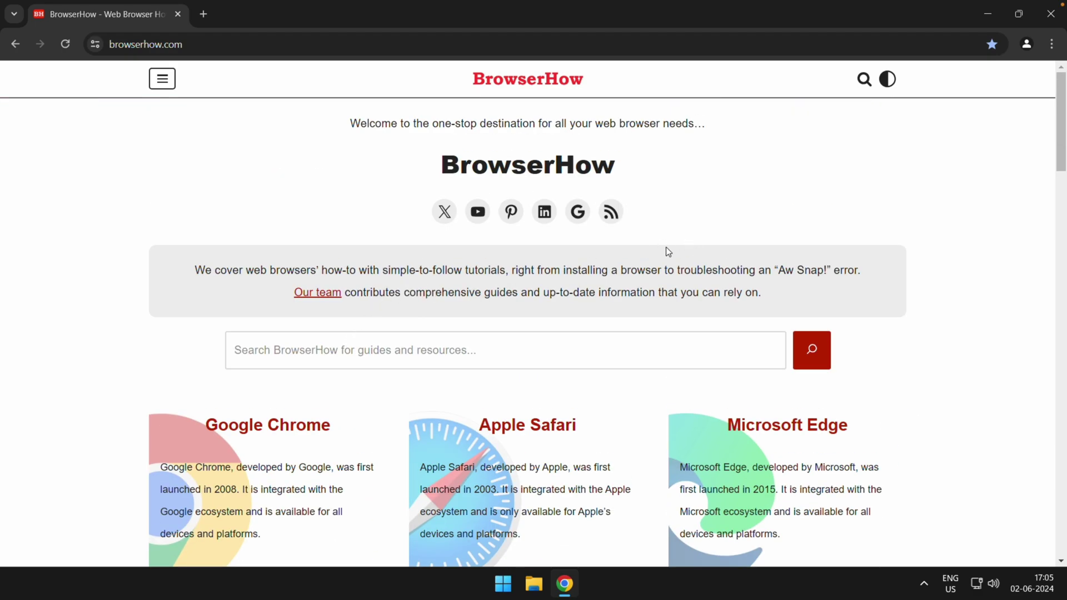
scroll(1063, 188, down, 5)
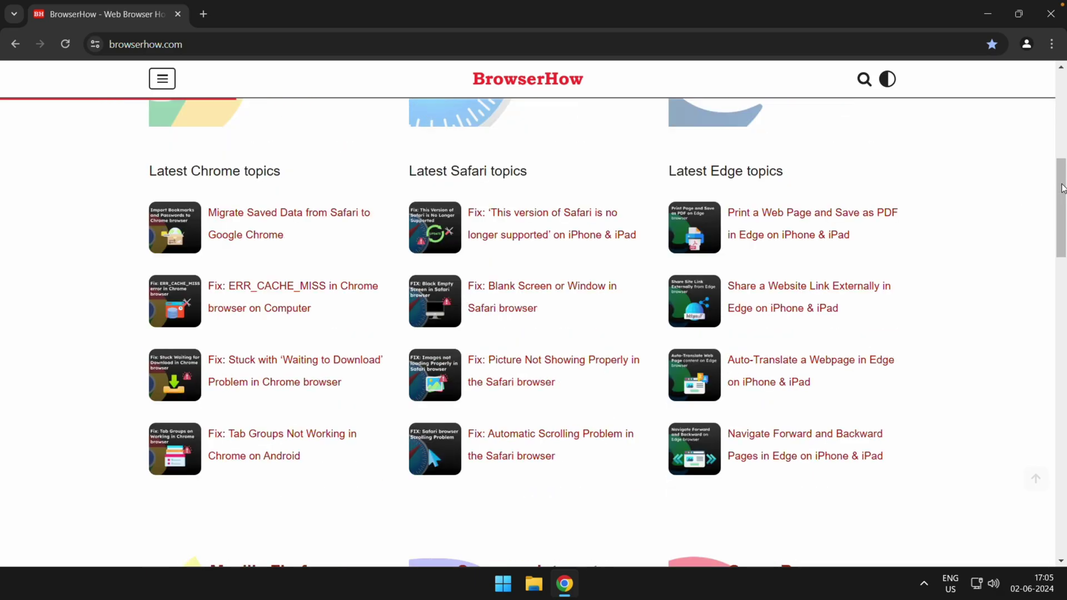
click(1018, 17)
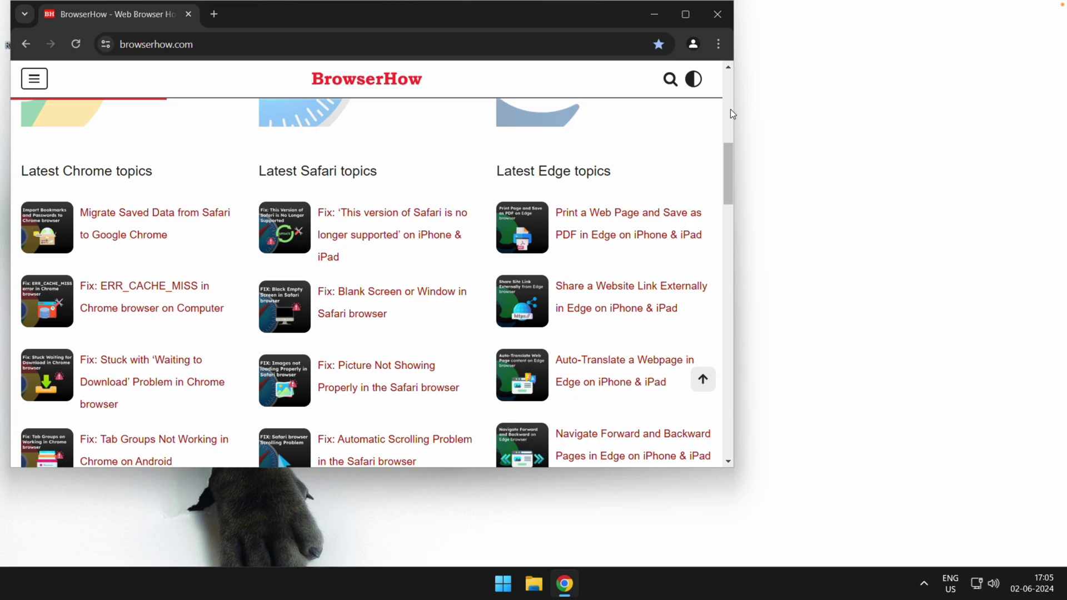
drag(733, 110, 357, 122)
scroll(169, 264, up, 5)
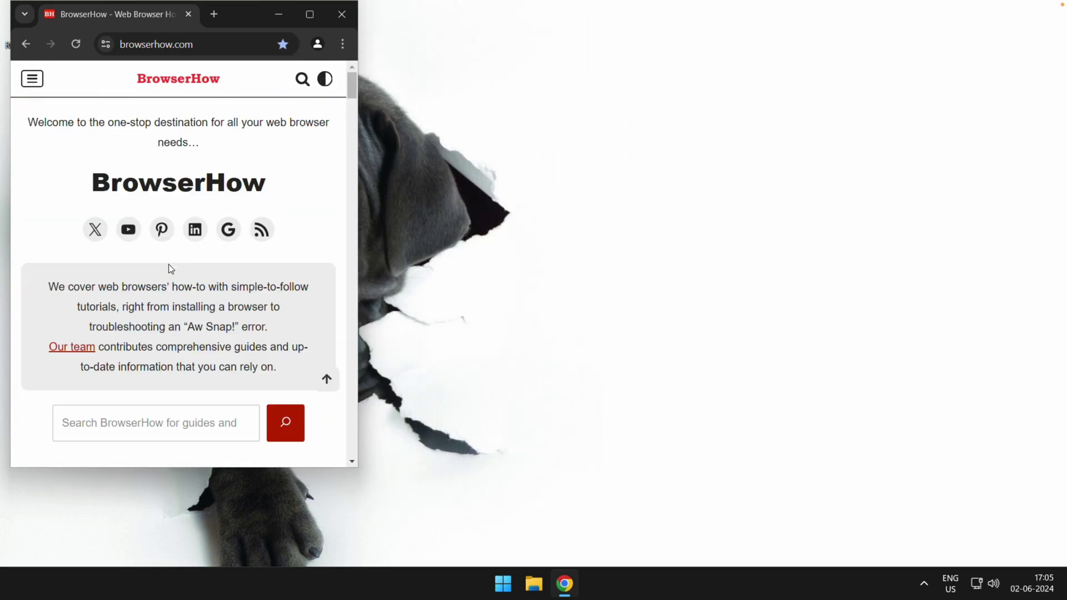
scroll(175, 313, down, 10)
scroll(176, 314, down, 5)
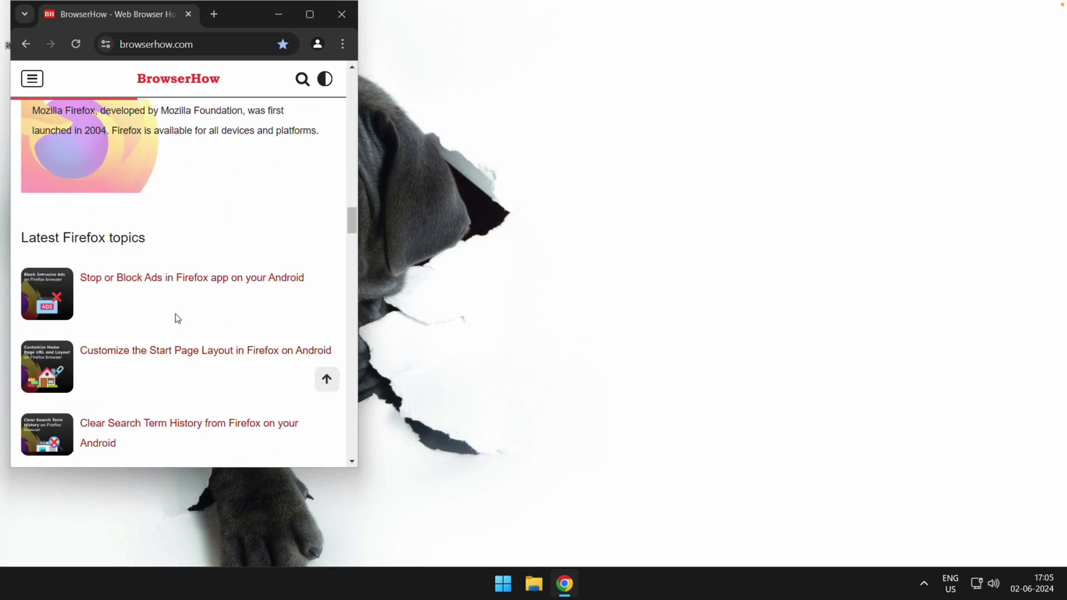
scroll(175, 314, down, 5)
scroll(175, 319, down, 5)
scroll(175, 318, down, 5)
scroll(175, 319, down, 5)
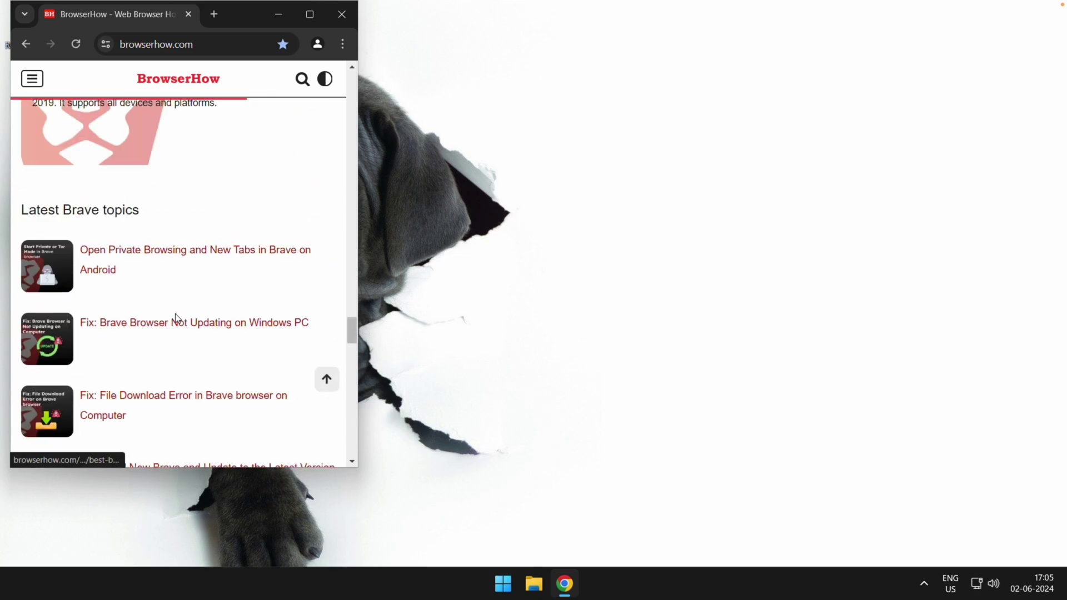
scroll(175, 319, down, 5)
key(Home)
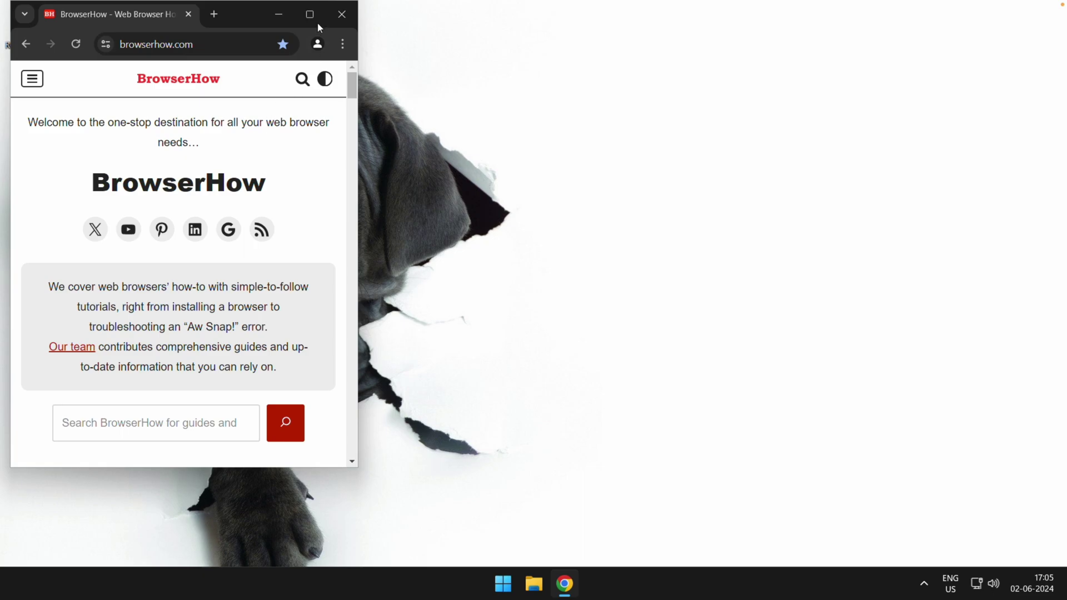
click(310, 14)
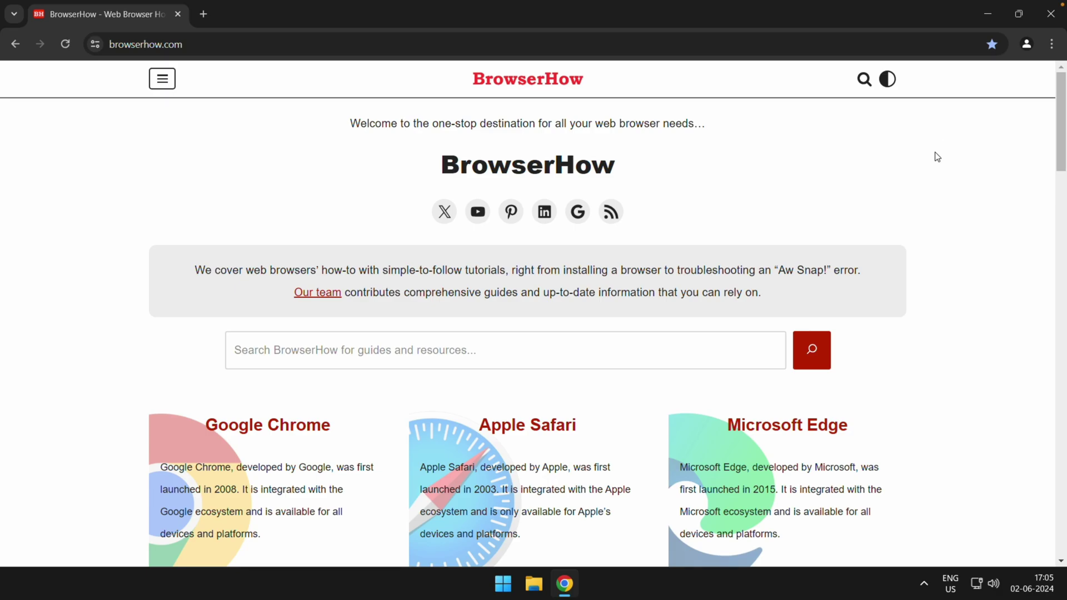
- Show Chrome's main menu with its More tools submenu listing Developer tools
click(1052, 44)
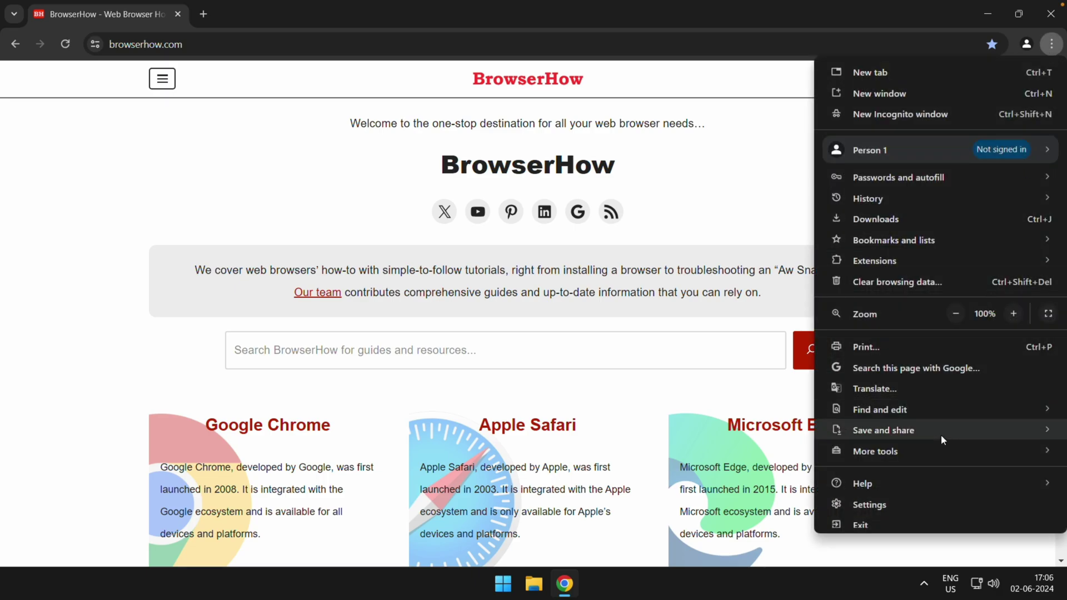
mouse_move(876, 451)
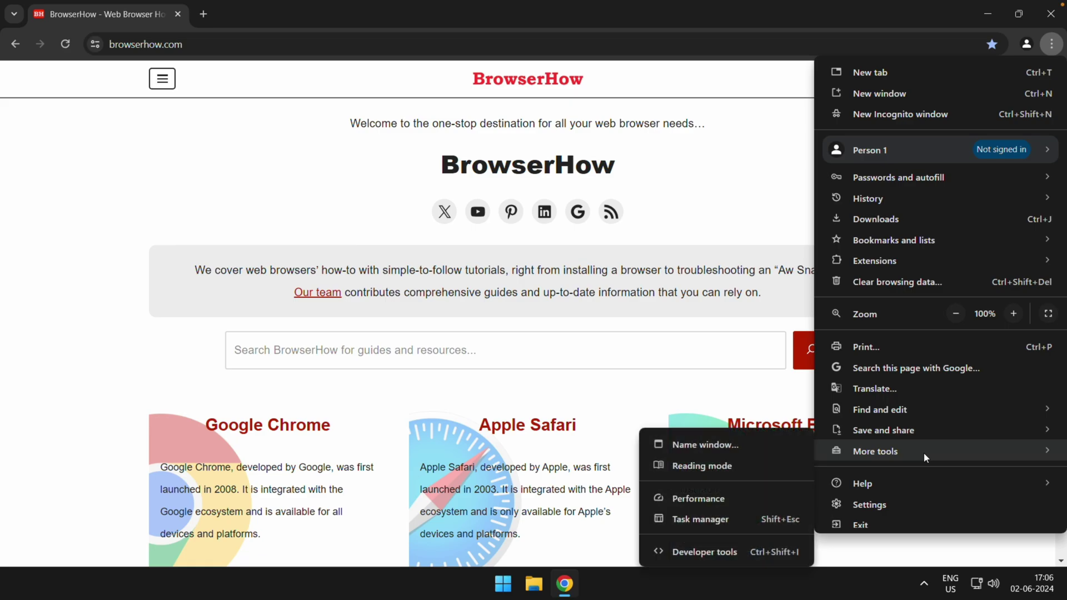
- Open Developer tools, turn on the responsive device toolbar, narrow the viewport slightly, and list device presets
click(715, 552)
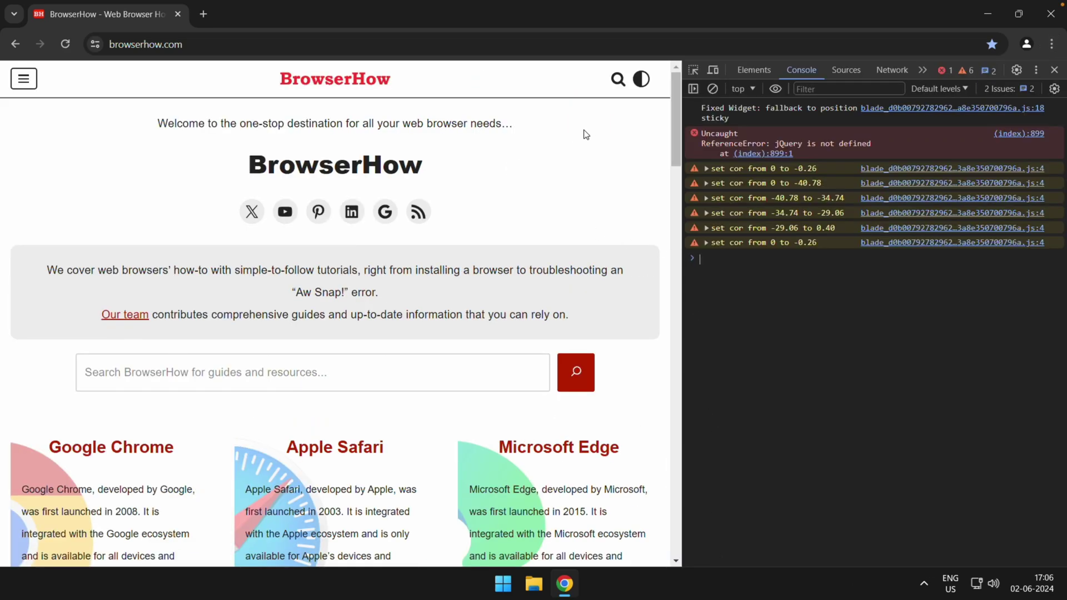
click(713, 70)
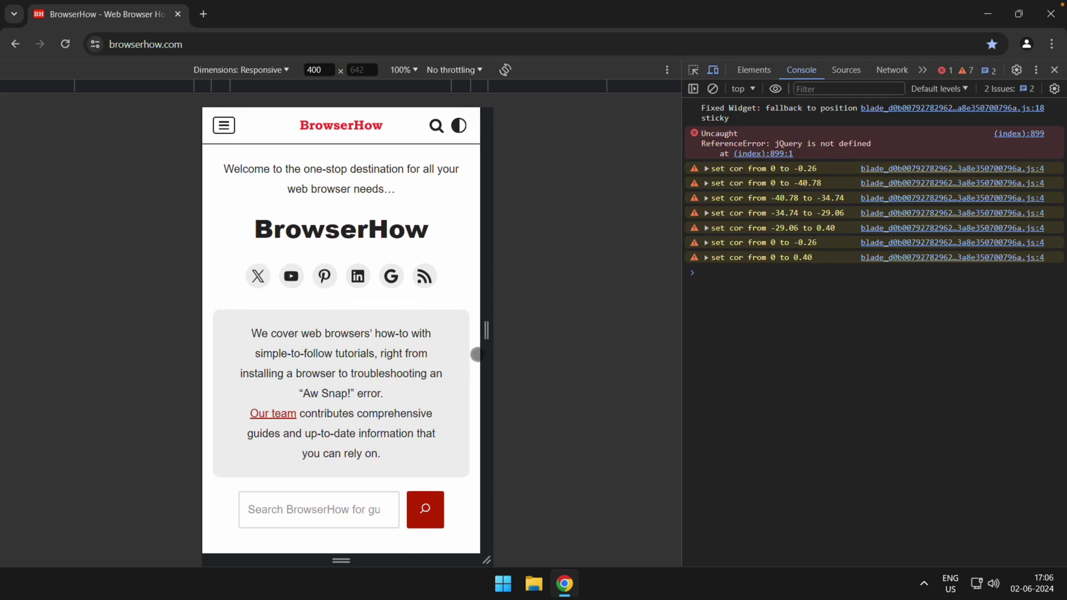
drag(484, 331, 483, 331)
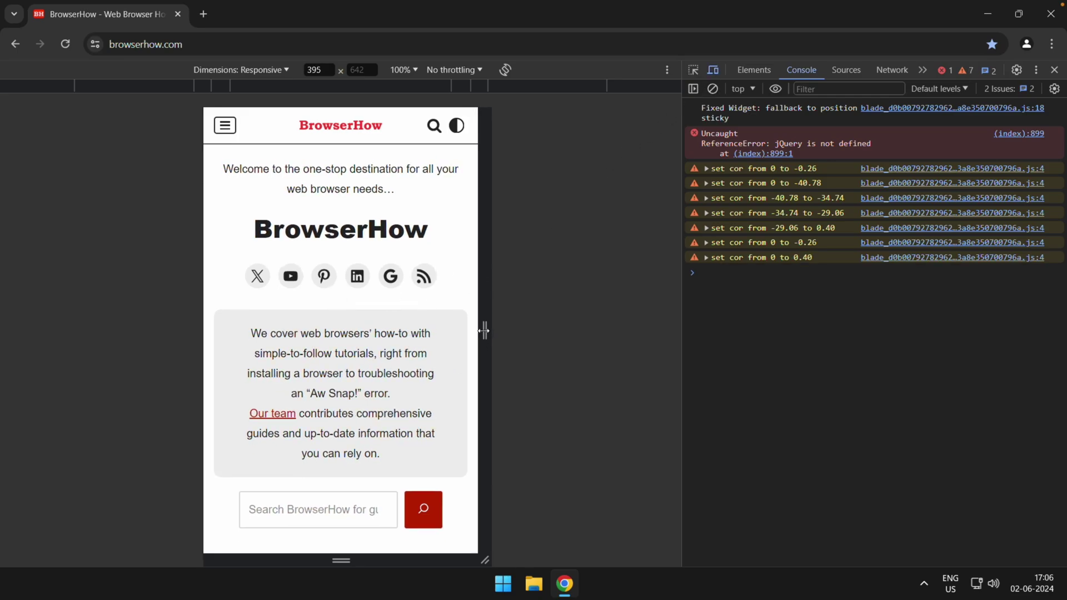
click(273, 70)
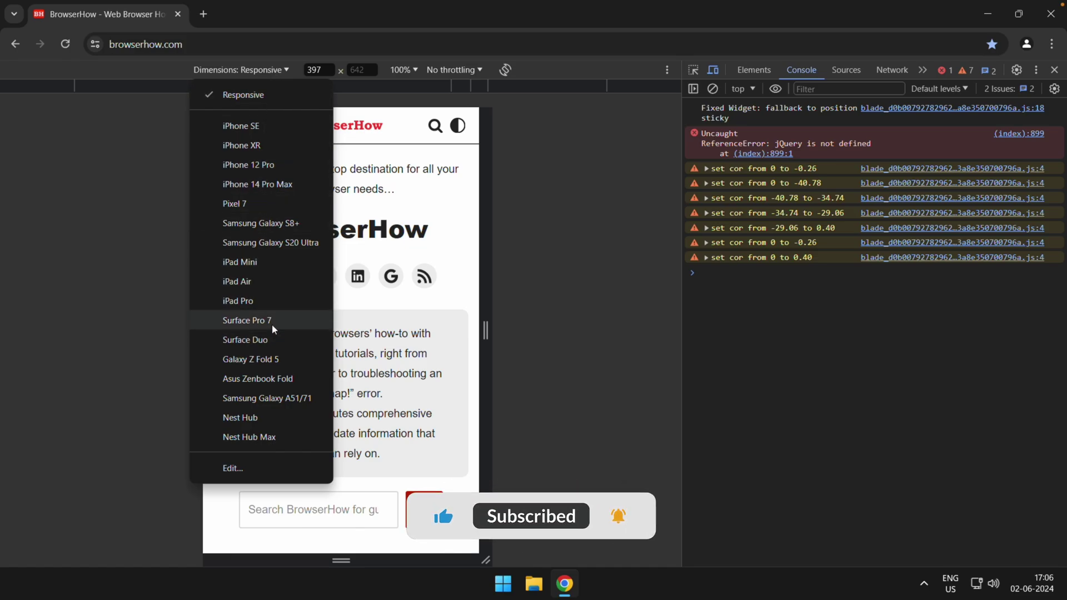
- Emulate BrowserHow on a Pixel 7 at 412×915 and reopen the device preset list
click(261, 202)
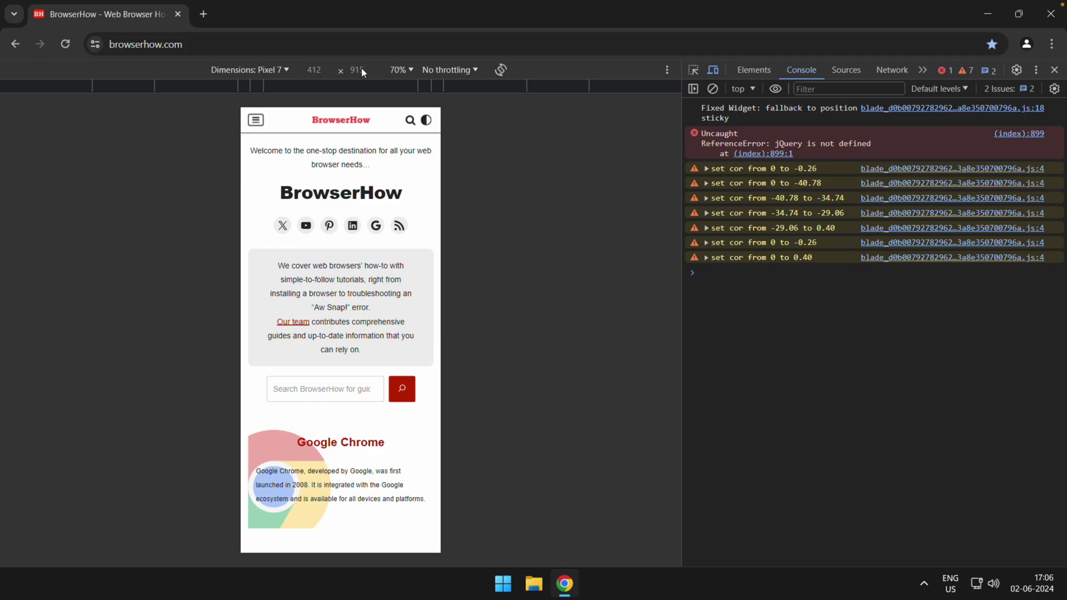
click(285, 70)
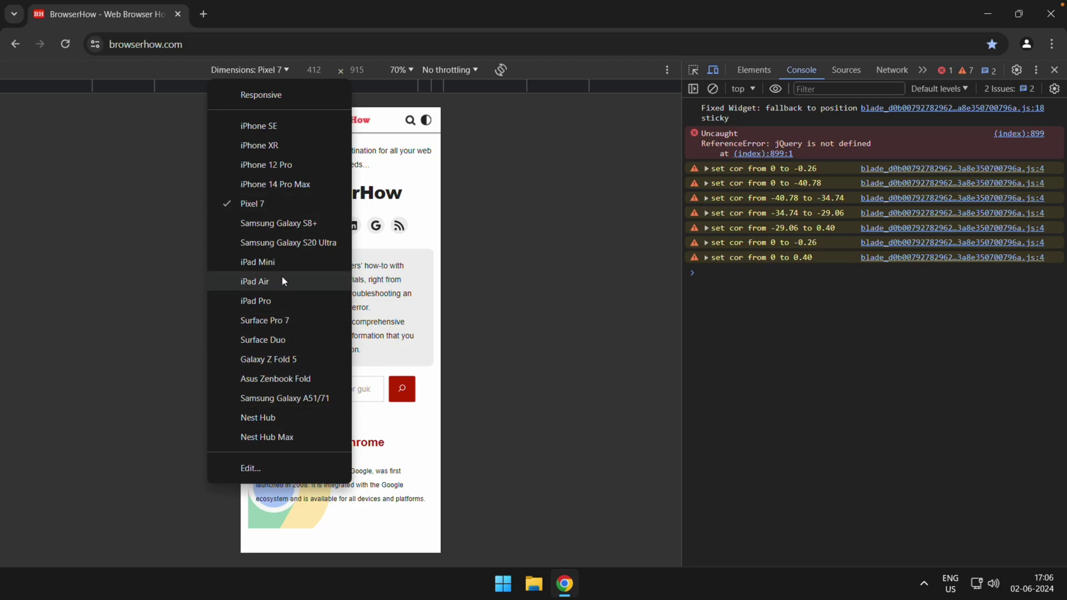
- Switch the emulated device from Pixel 7 to iPad Mini (768×1024)
click(282, 261)
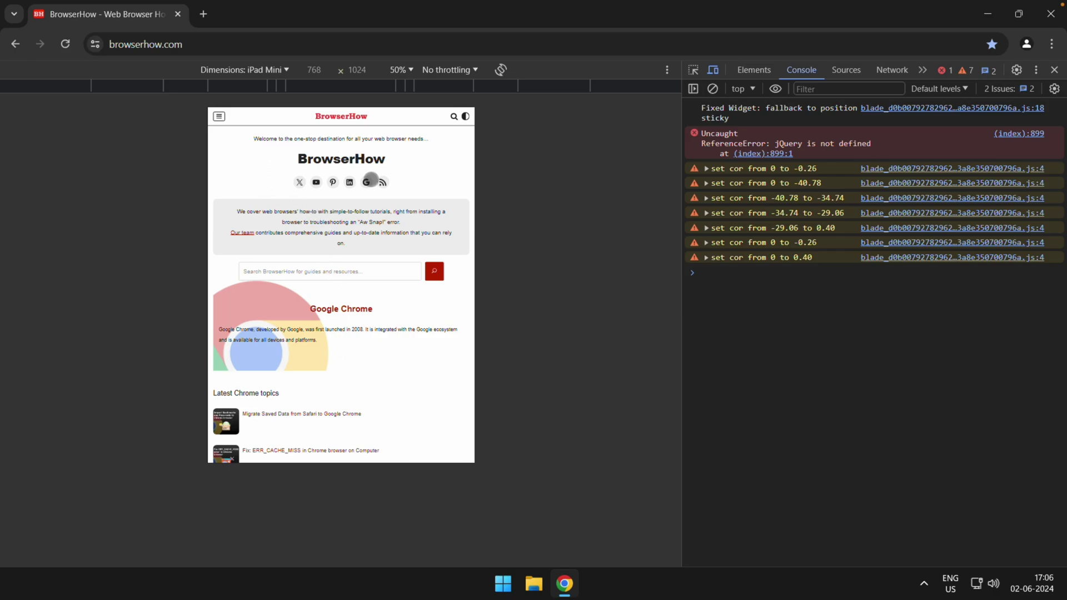
scroll(356, 355, down, 5)
scroll(356, 356, up, 5)
- Close the DevTools panel so BrowserHow fills the window in desktop layout again
click(1055, 71)
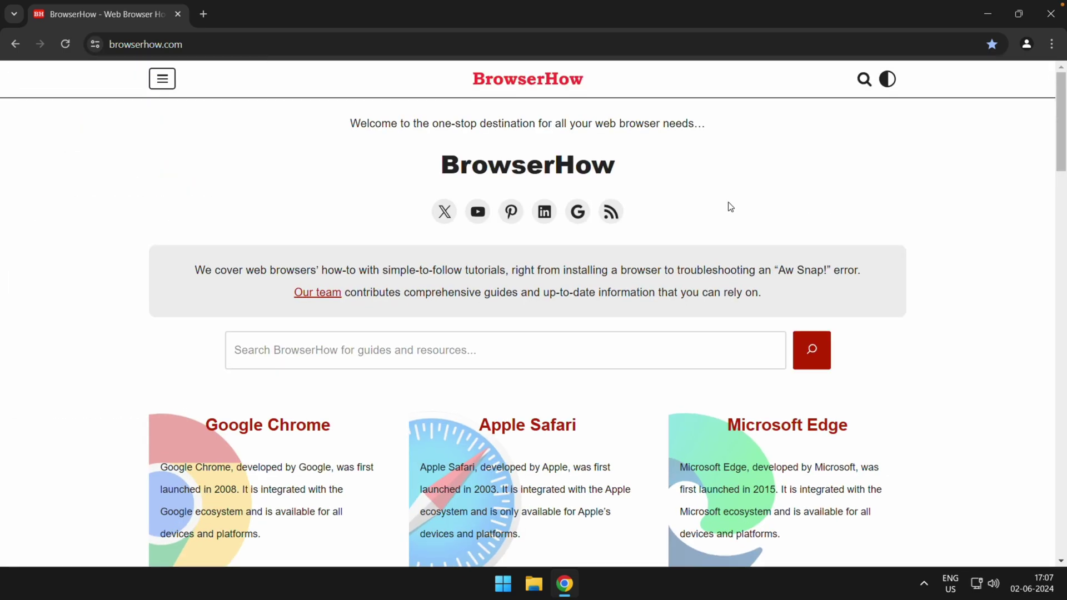
scroll(654, 297, down, 5)
scroll(720, 303, down, 3)
scroll(548, 317, up, 9)
scroll(556, 363, down, 5)
scroll(556, 363, down, 5)
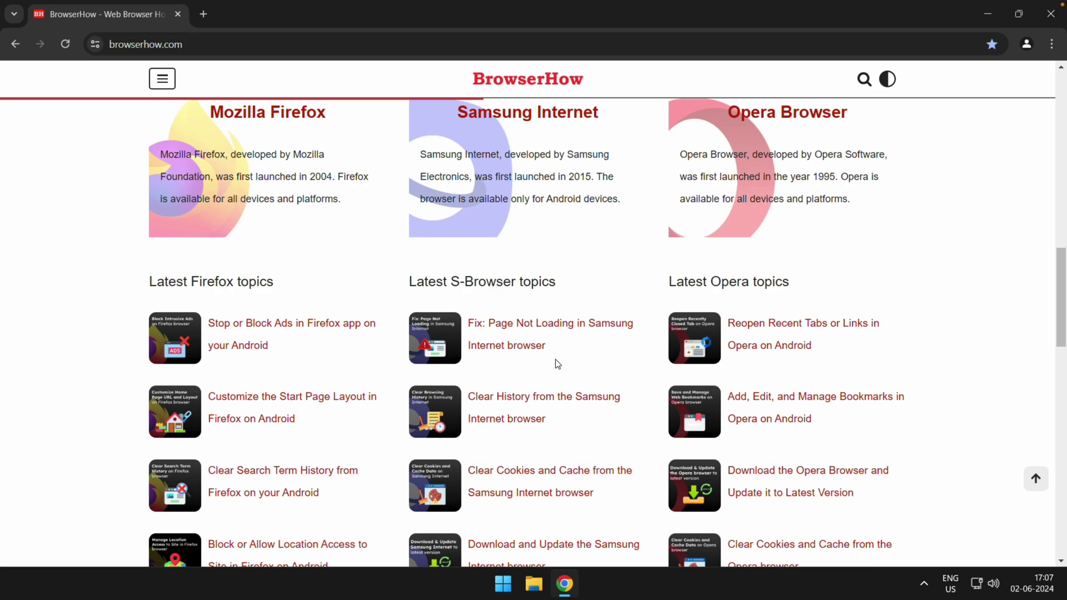
scroll(556, 364, down, 3)
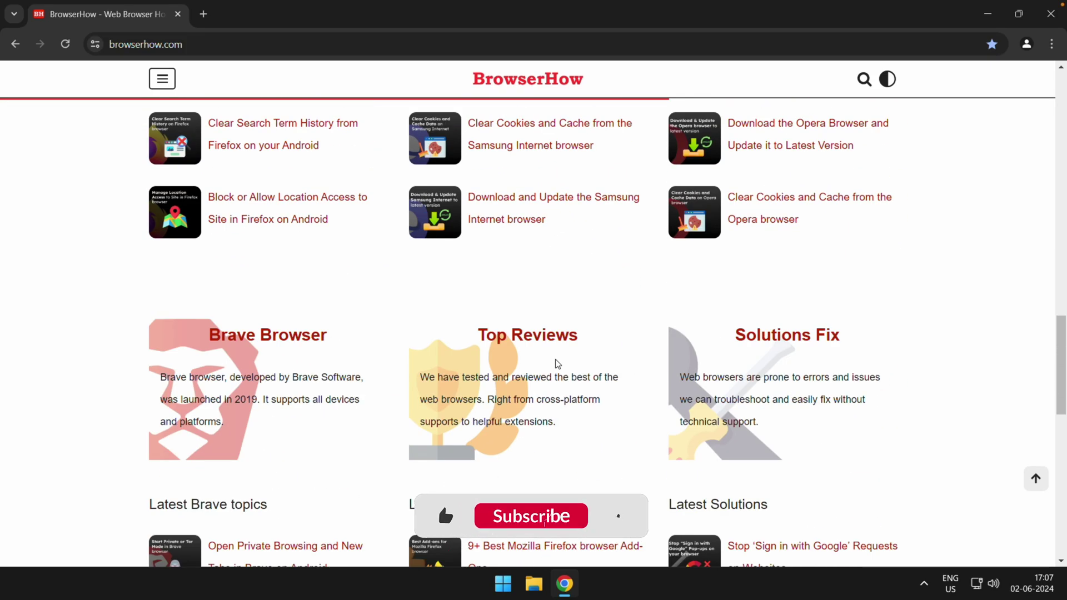